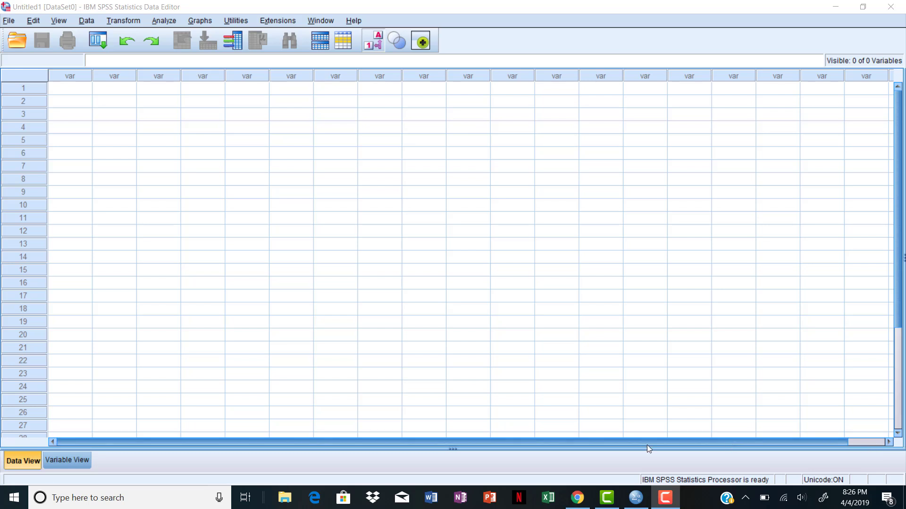
Create a new variable named Pretest in the variable definitions.
click(77, 460)
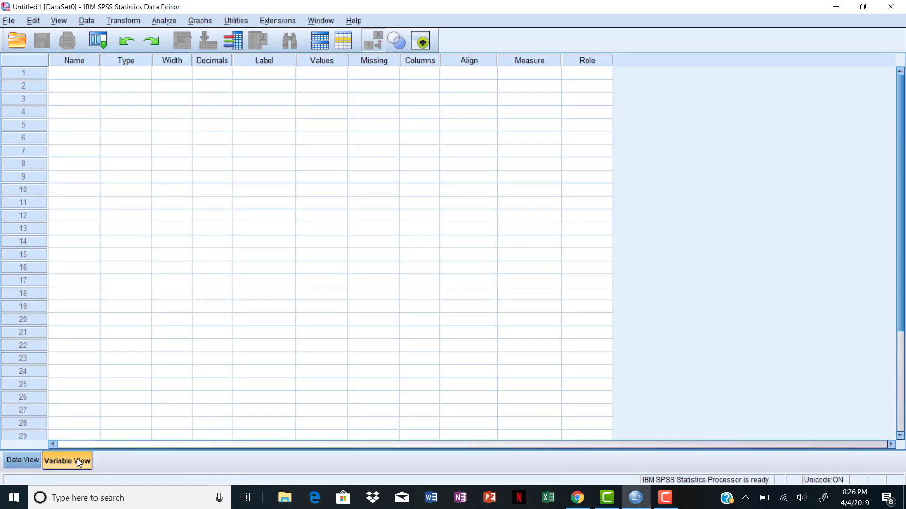
click(61, 78)
text(Pretest)
key(Tab)
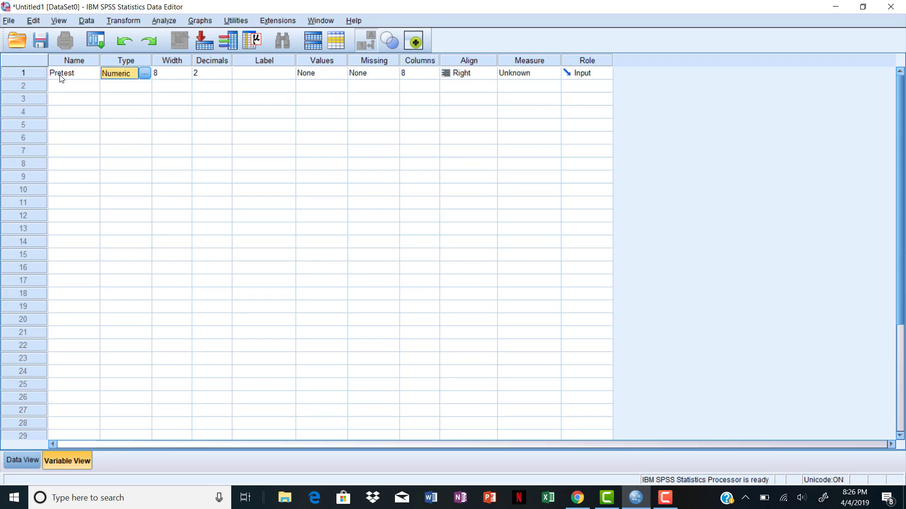
Give the Pretest variable the label Pretest.
key(Tab)
key(Tab)
key(Tab)
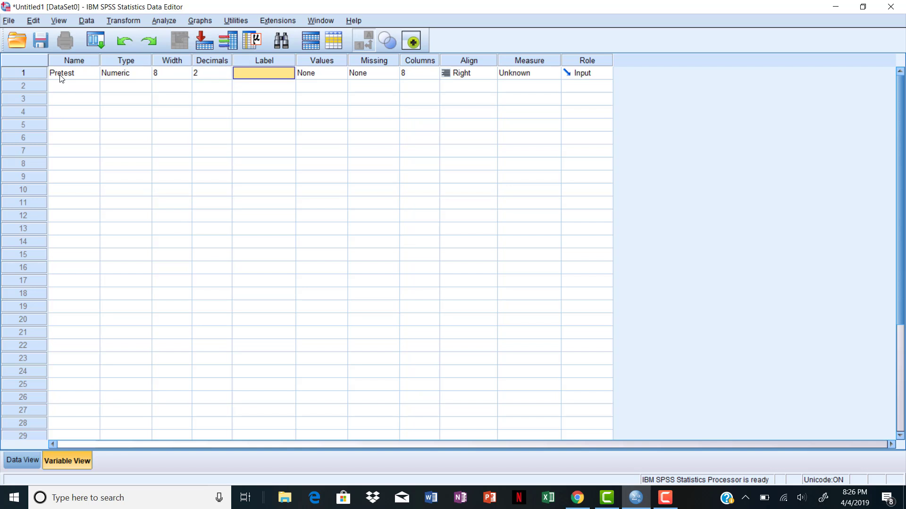
text(Pretest)
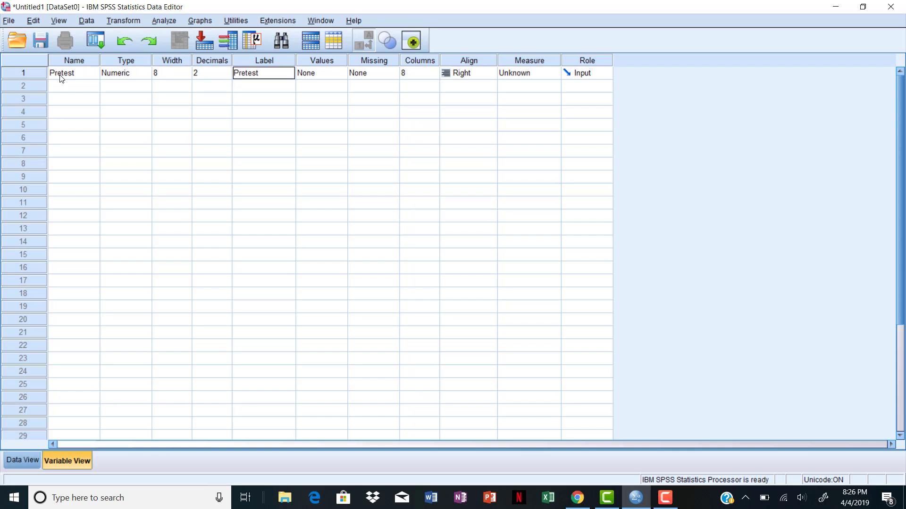
key(Tab)
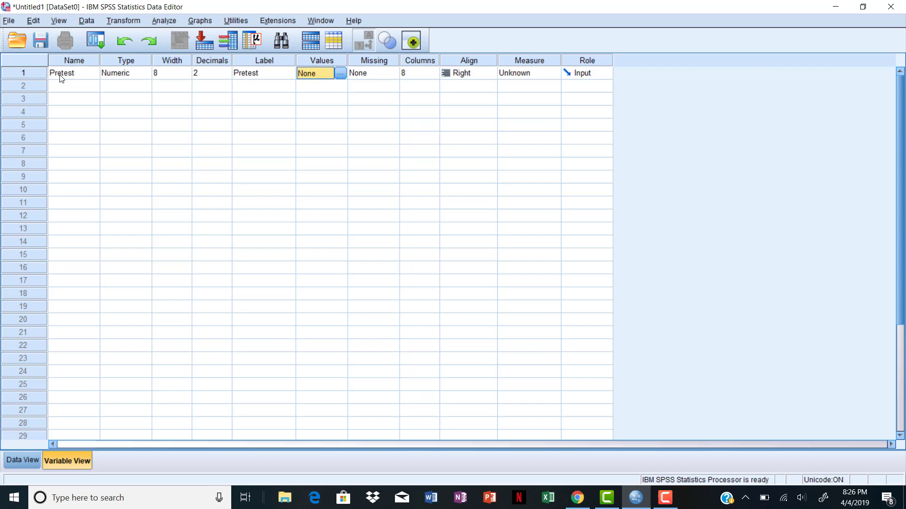
Set the Pretest variable's measurement level to Scale.
key(Tab)
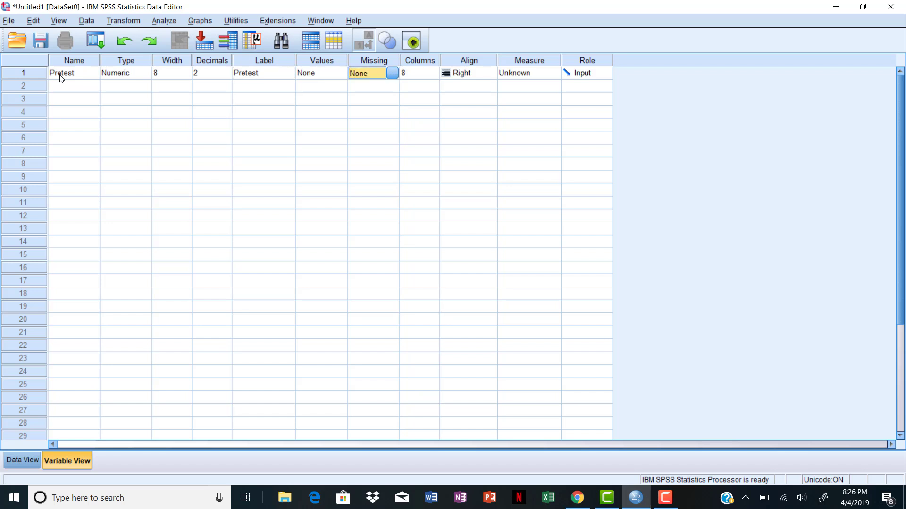
key(Tab)
key(Tab)
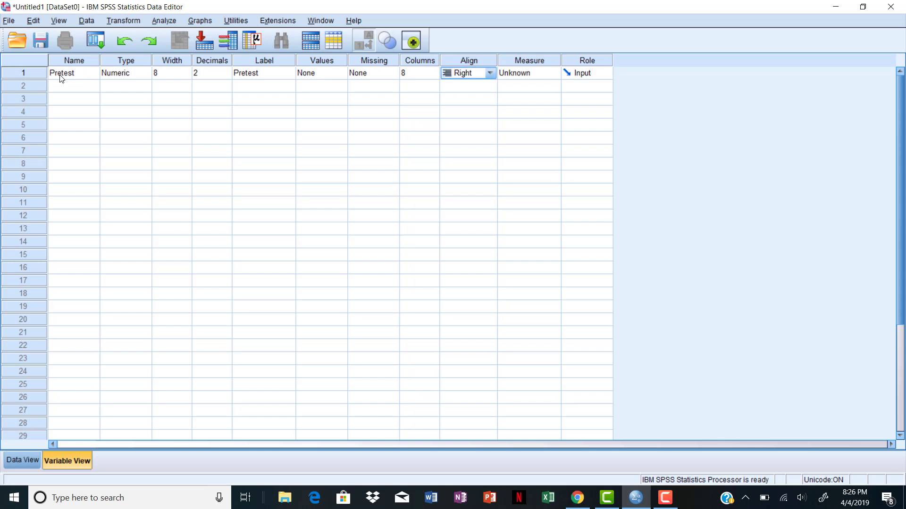
key(Tab)
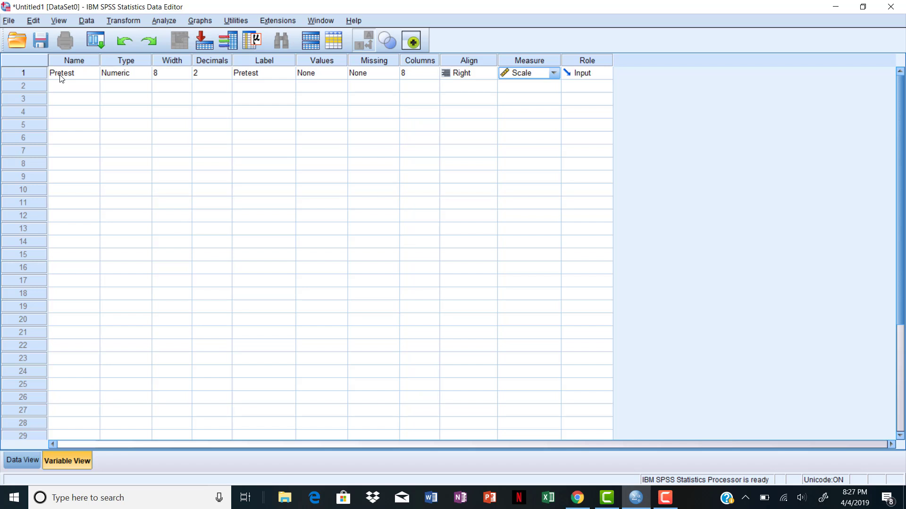
key(Tab)
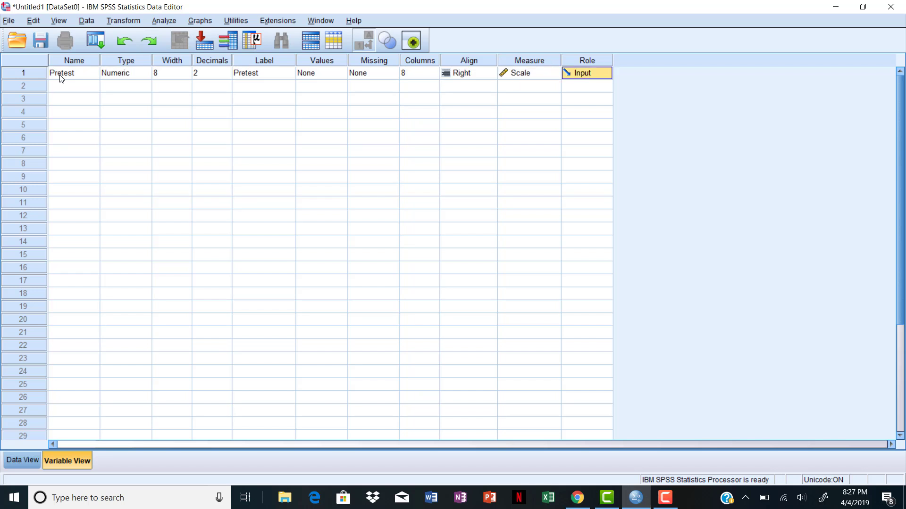
key(Tab)
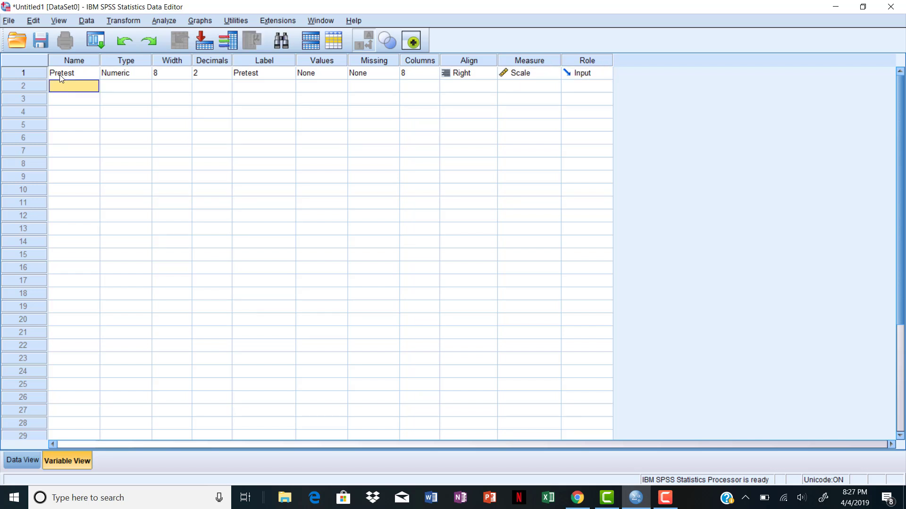
Add a second variable named Posttest with the label Postest.
text(Posttest)
key(Tab)
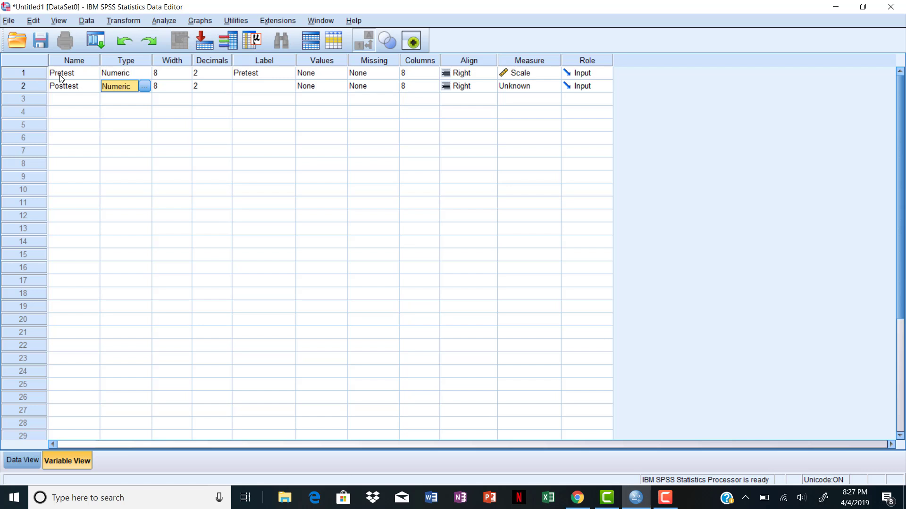
key(Tab)
key(Tab)
key(Tab)
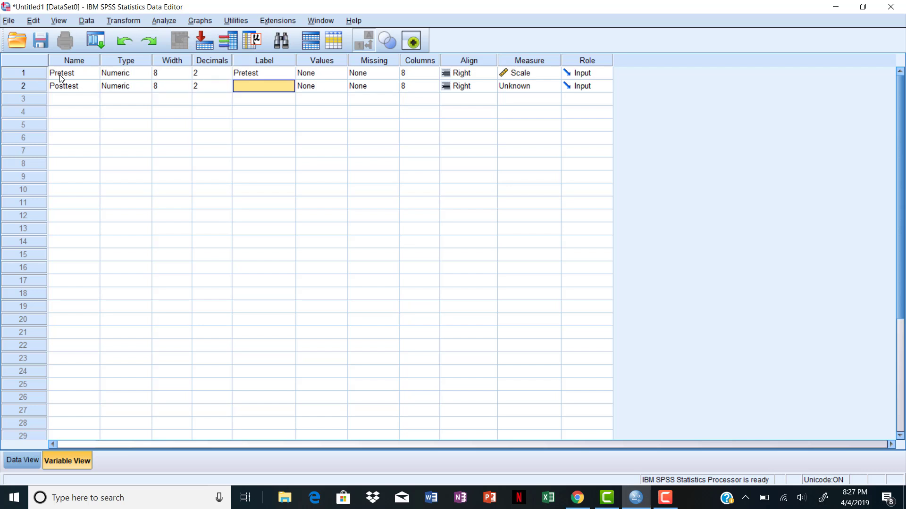
text(Poste)
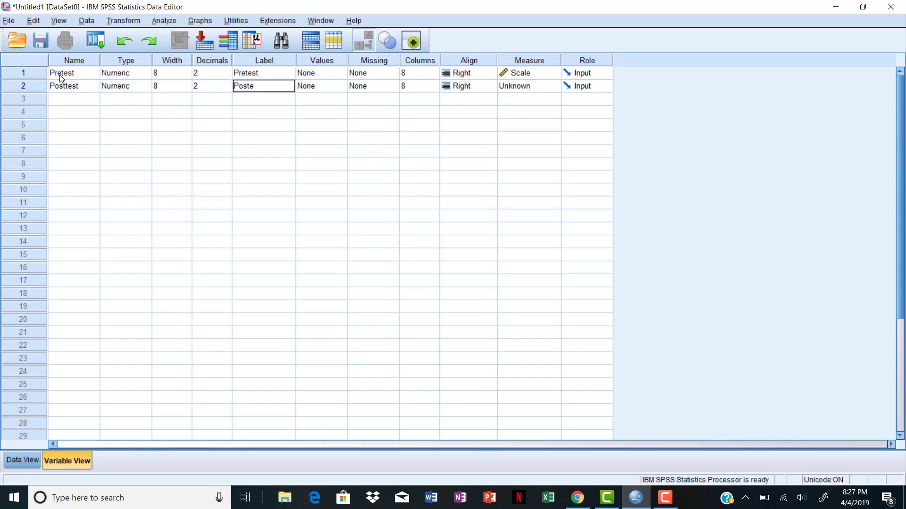
text(st)
key(Tab)
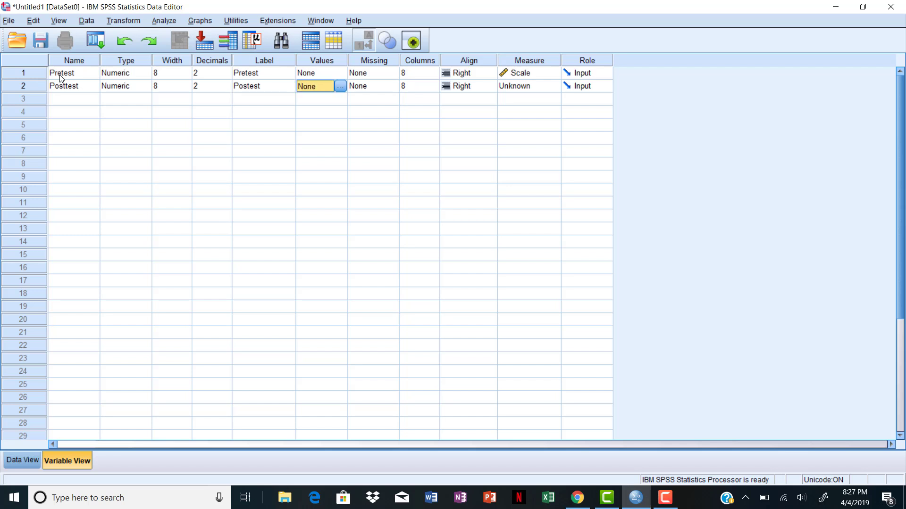
Set the Posttest variable's measurement level to Scale.
key(Tab)
key(Tab)
key(Tab)
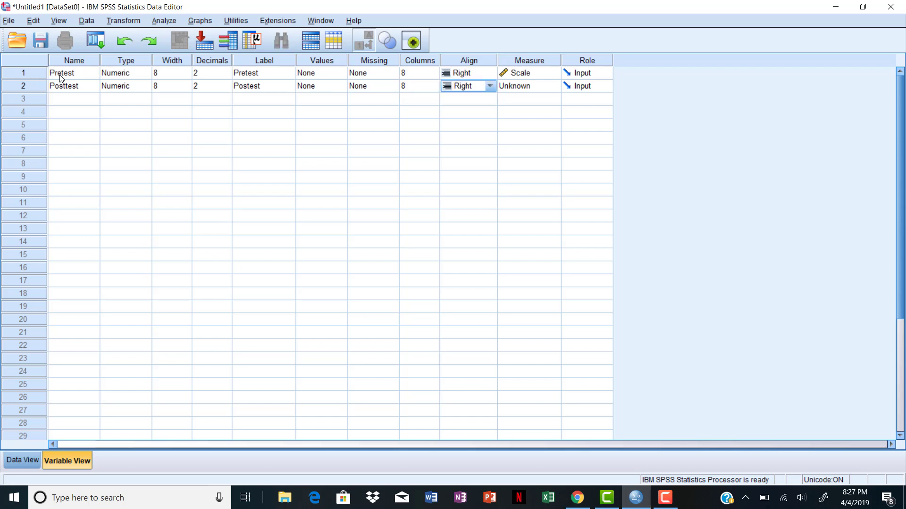
key(Tab)
key(s)
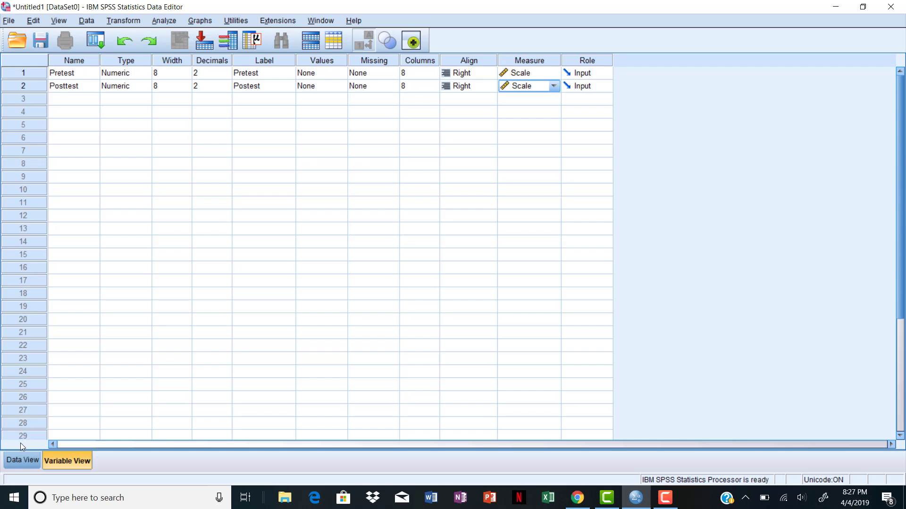
Paste the pretest and posttest scores into the data grid starting at the first Pretest cell.
click(17, 462)
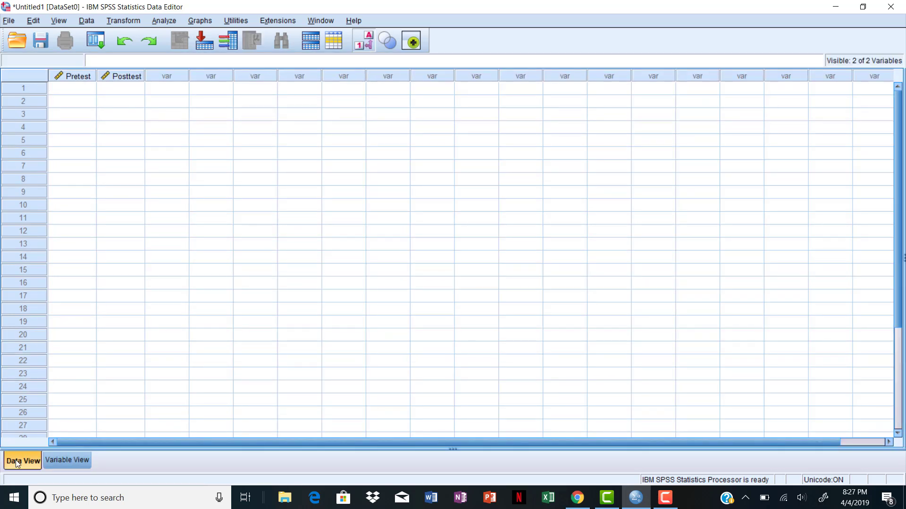
click(78, 92)
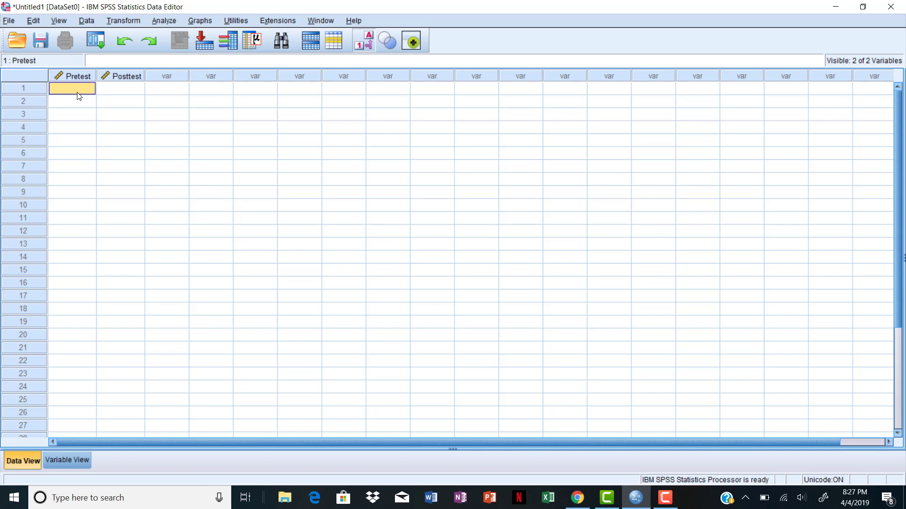
text(4.00	23.00 5.00	21.00 3.00	17.00 7.00	17.00 6.00	15.00 9.00	21.00 6.00	17.00 8.00	22.00 2.00	19.00 3.00	15.00 4.00	20.00 5.00	19.00 6.00	18.00 3.00	24.00 2.00	20.00 6.00	19.00 5.00	20.00 3.00	21.00 7.00	23.00 8.00	16.00)
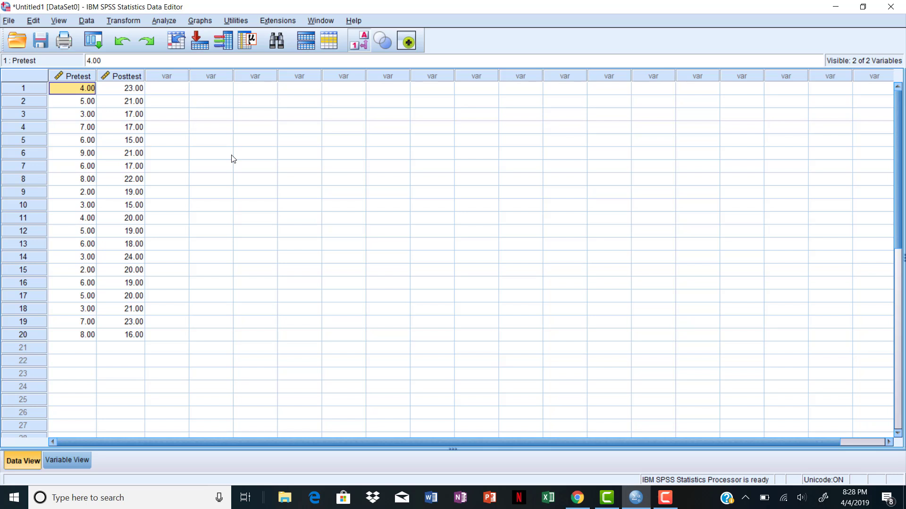
Run a Paired-Samples T Test pairing Pretest with Postest.
click(164, 20)
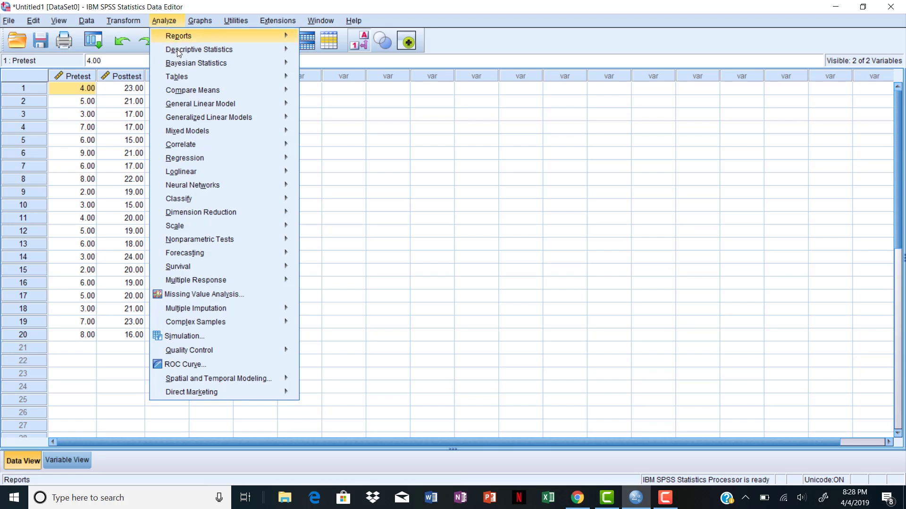
mouse_move(191, 94)
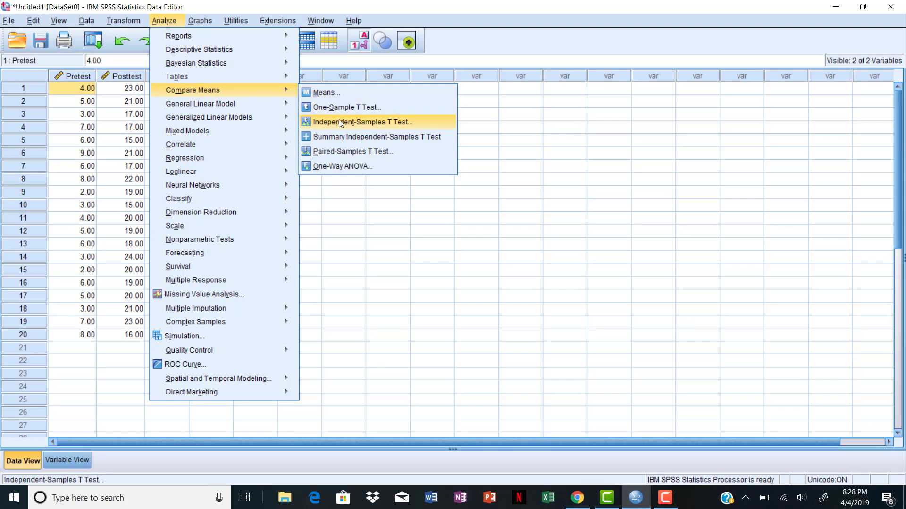
click(353, 151)
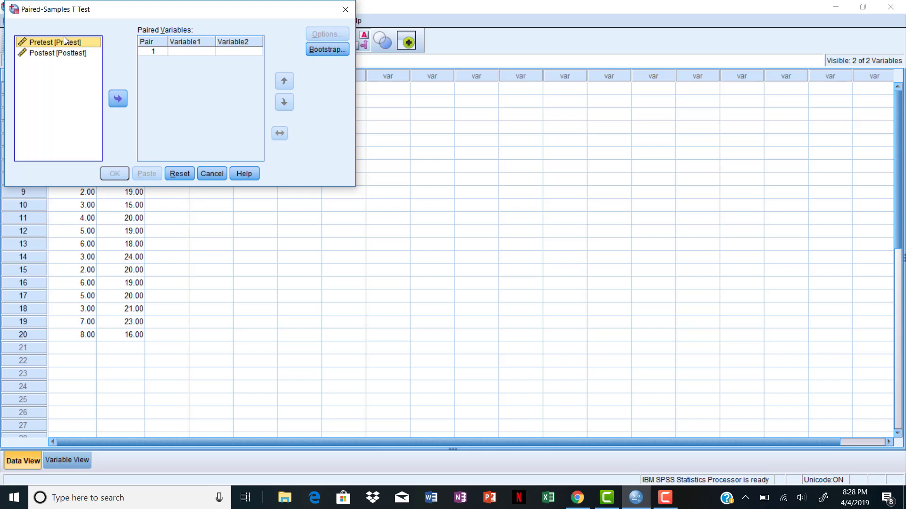
click(119, 99)
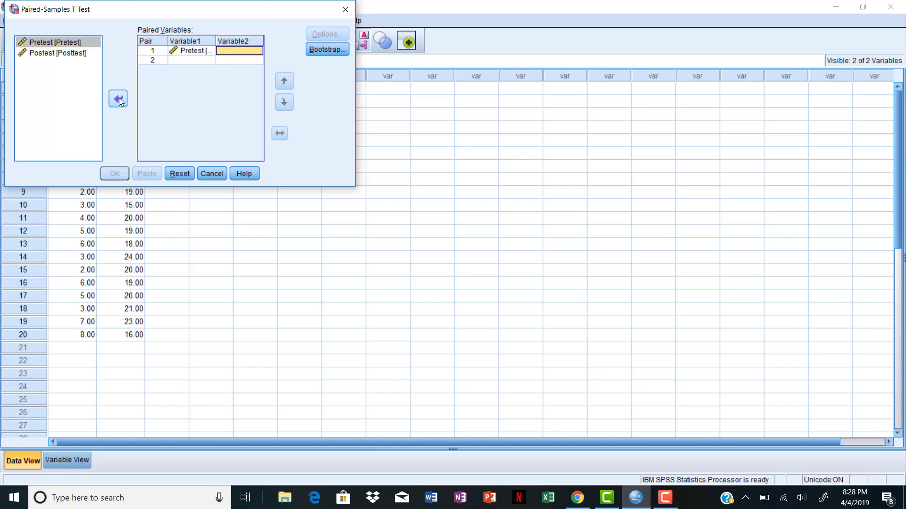
click(62, 53)
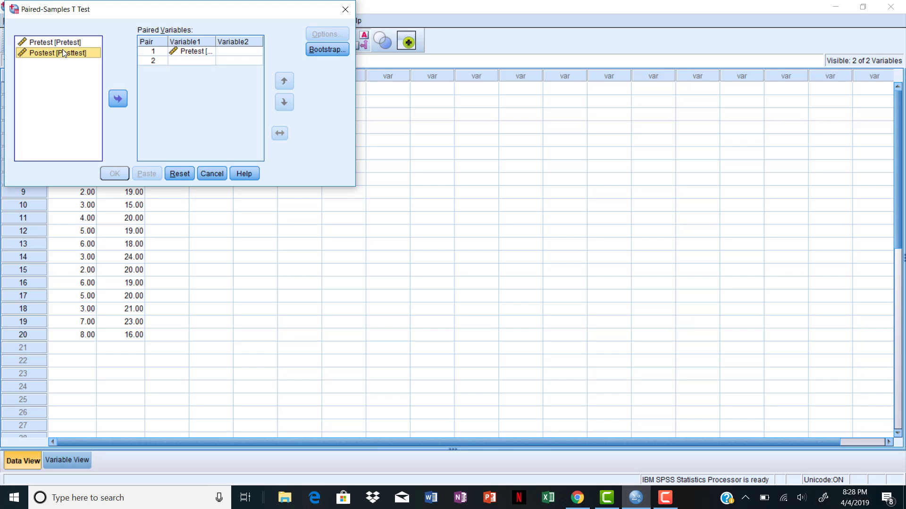
click(118, 100)
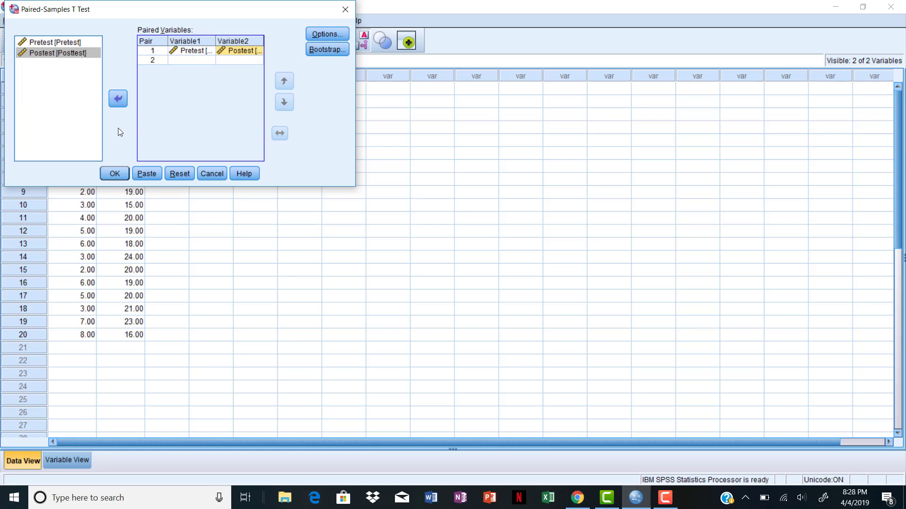
click(115, 174)
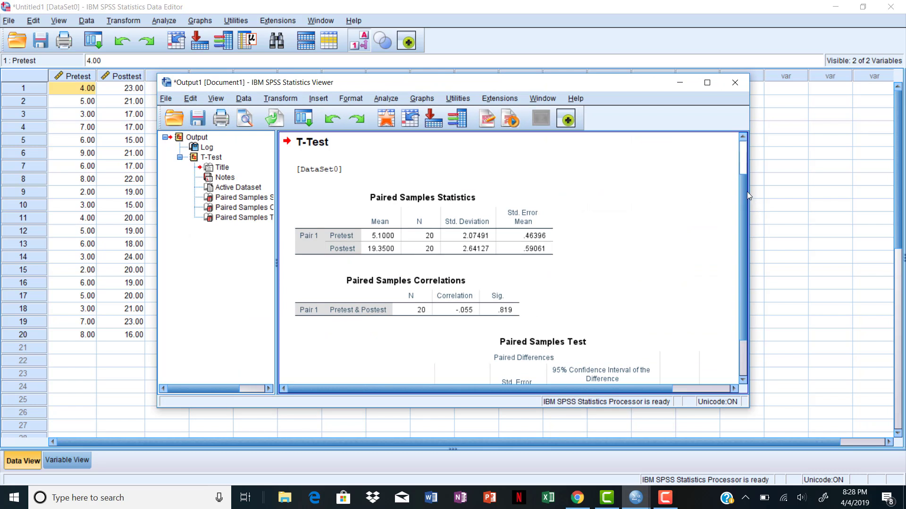
Examine the Paired Samples Test output table, including the t value, degrees of freedom and two-tailed significance.
scroll(743, 166, up, 2)
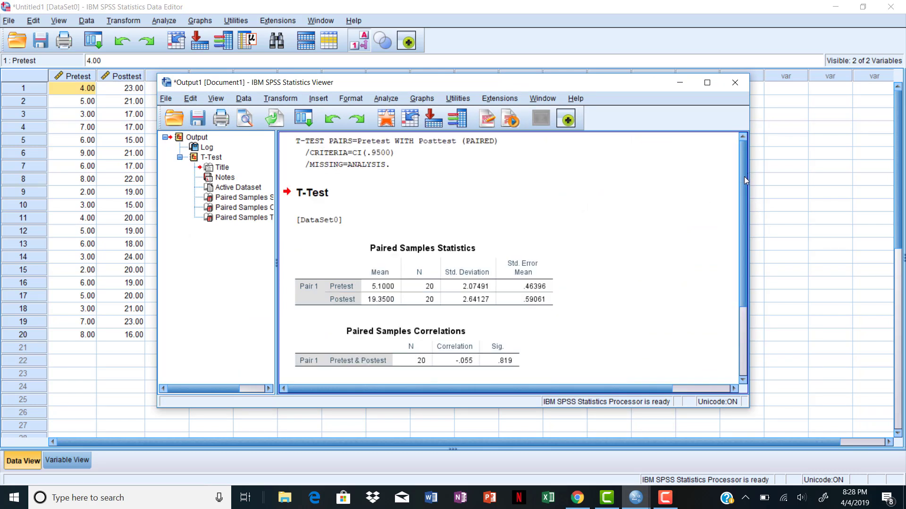
scroll(743, 177, down, 4)
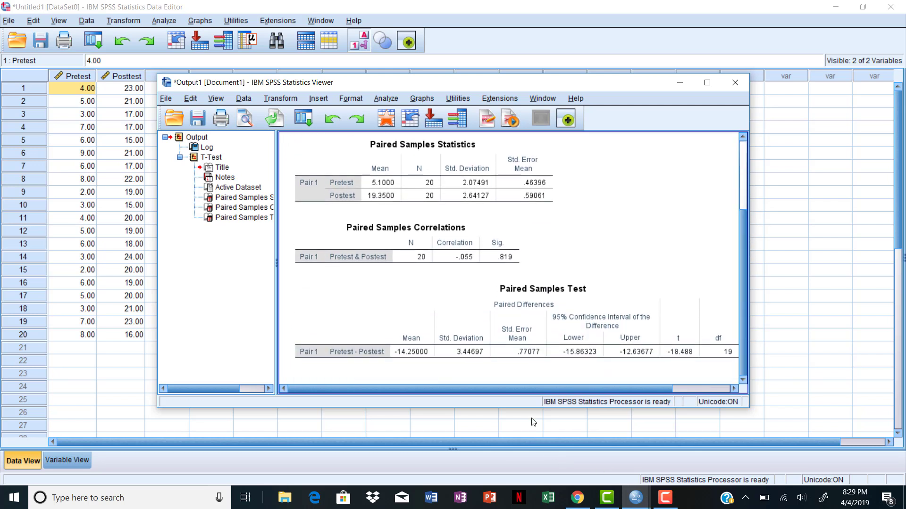
drag(509, 390, 563, 386)
click(621, 355)
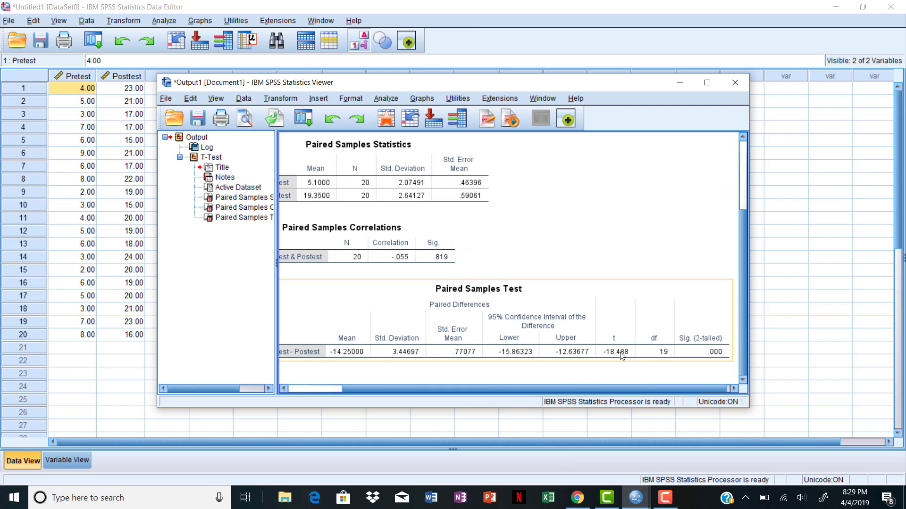
click(607, 374)
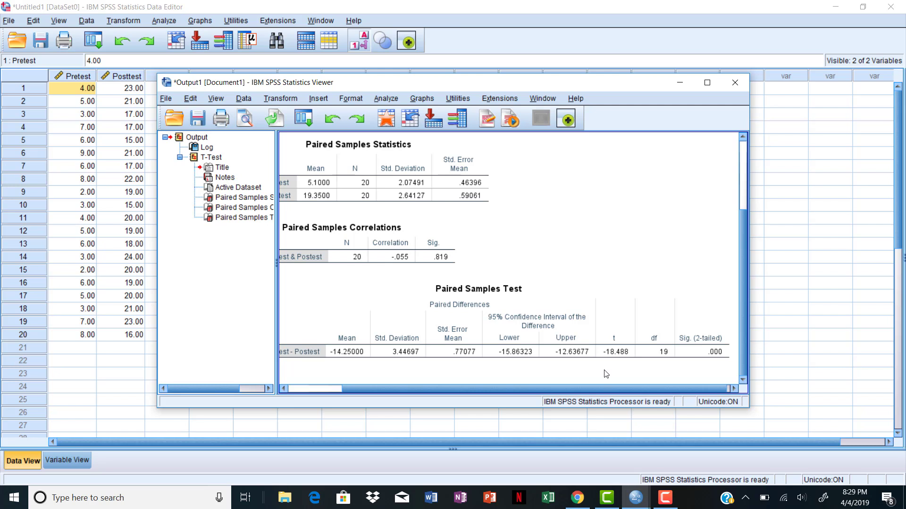
click(635, 359)
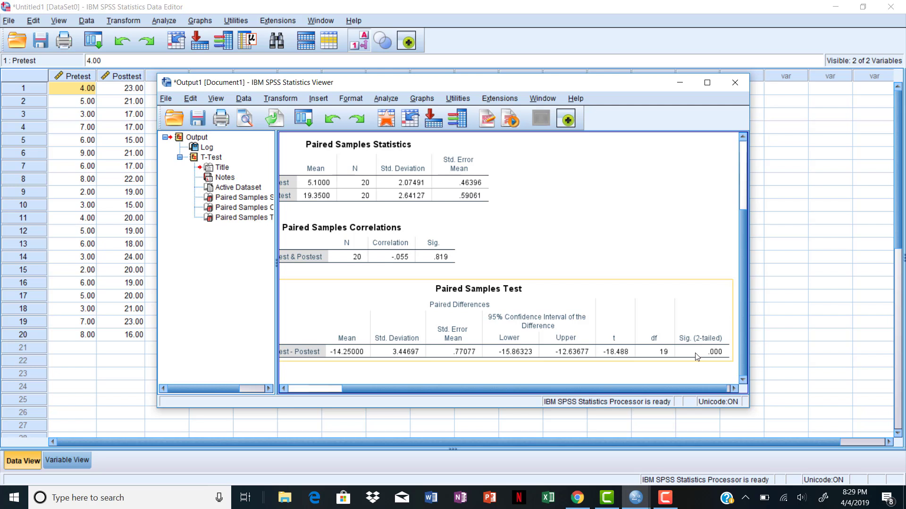
drag(641, 389, 582, 395)
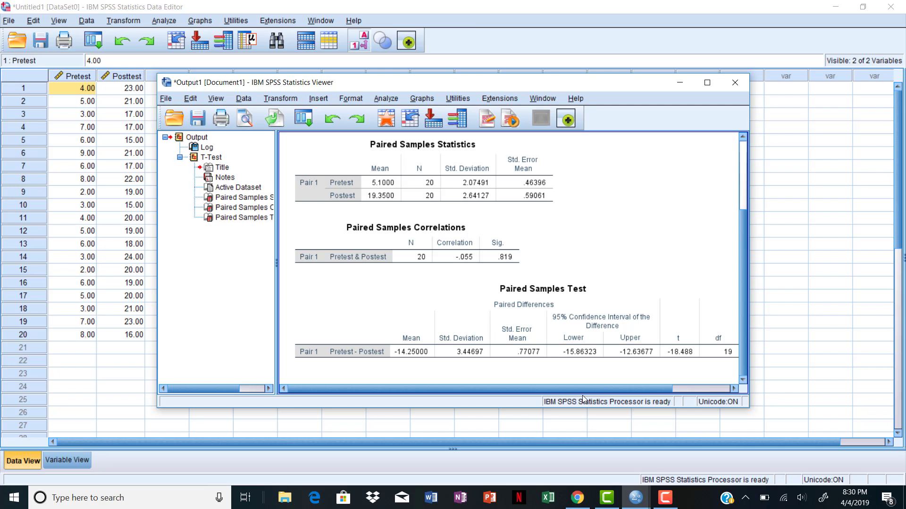
click(665, 499)
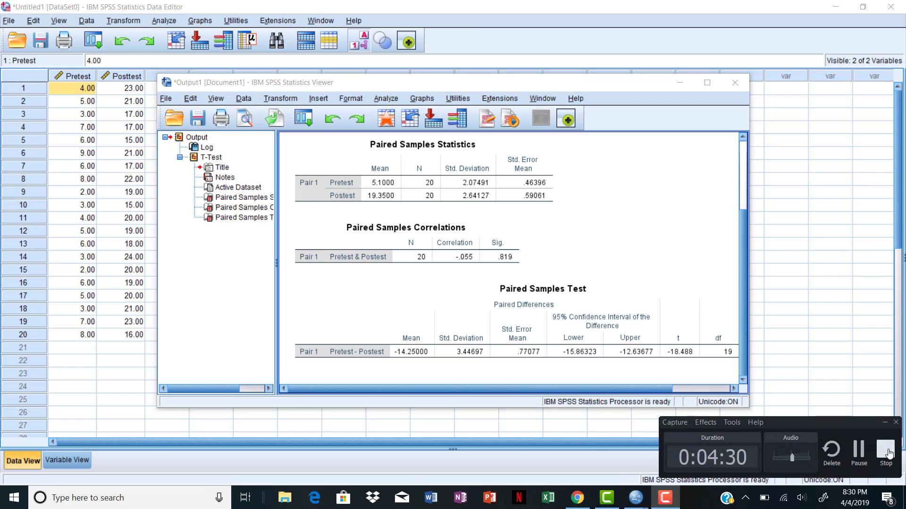